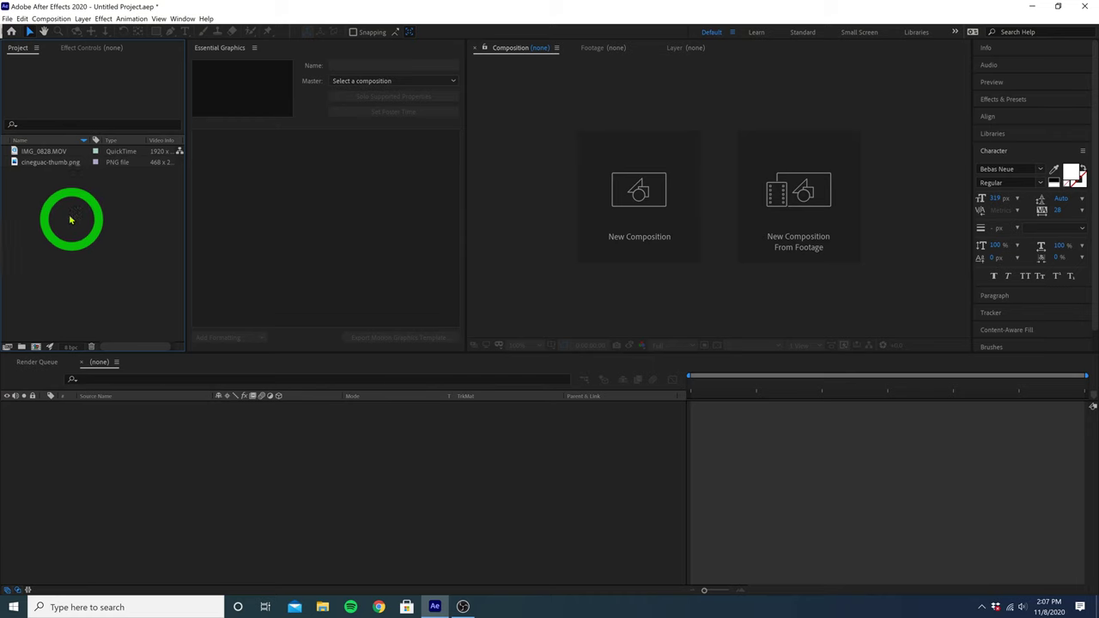
Build the IMG_0828 composition from IMG_0828.MOV, preview the clip, and return to its start
{"action": "left_click", "coordinate": [30, 151]}
{"action": "left_click_drag", "start_coordinate": [31, 152], "coordinate": [810, 434]}
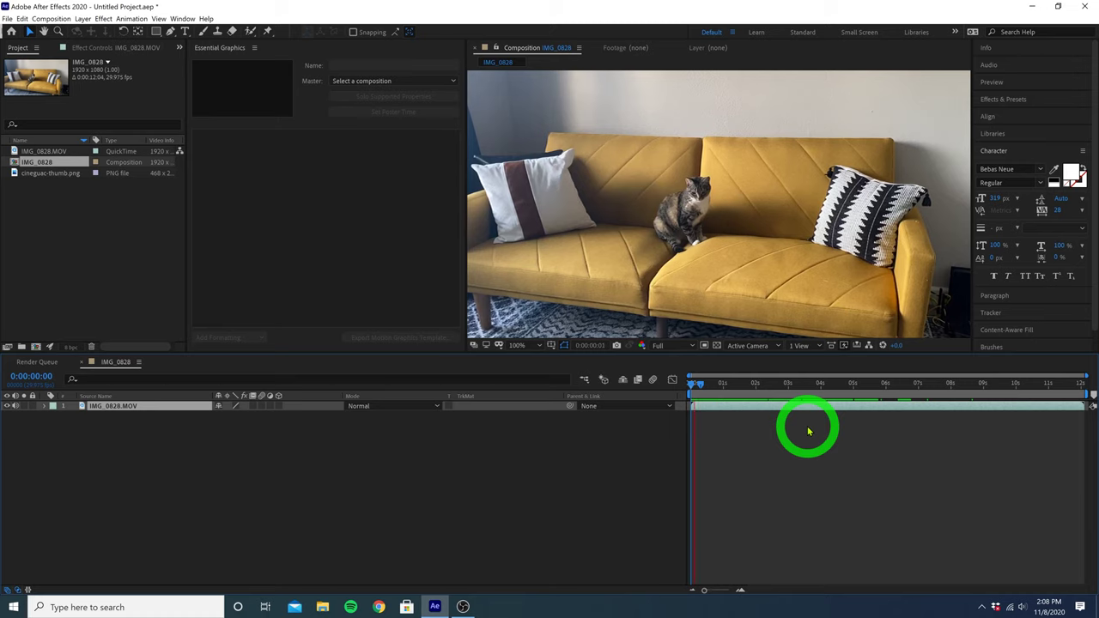
{"action": "key", "text": "space"}
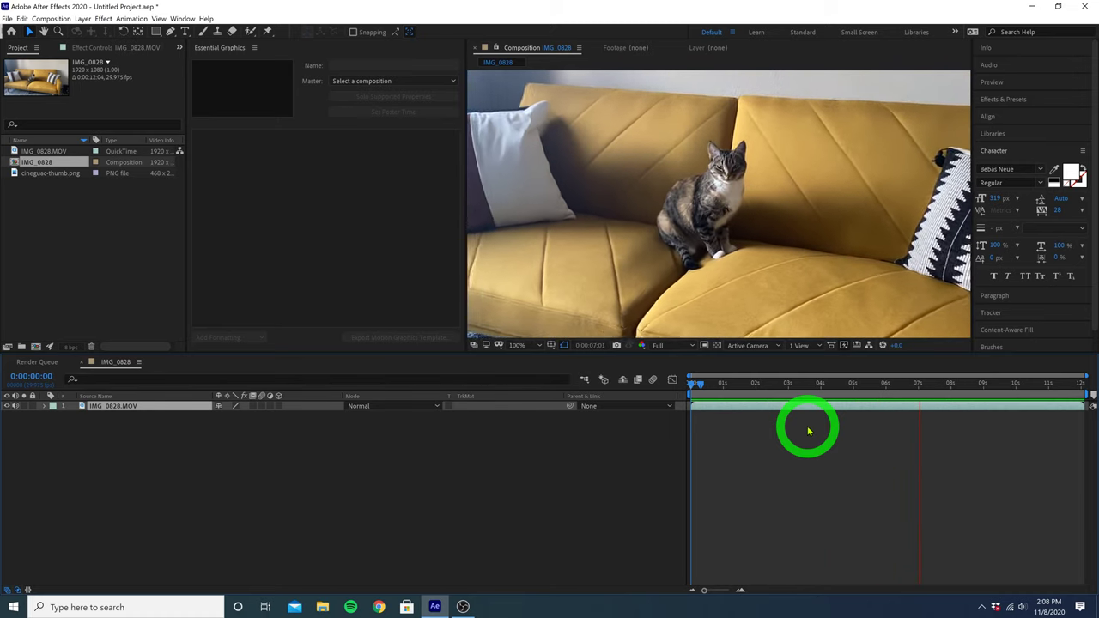
{"action": "key", "text": "space"}
{"action": "left_click_drag", "start_coordinate": [983, 383], "coordinate": [630, 386]}
Apply Track Camera (3D Camera Tracker) to the IMG_0828.MOV layer
{"action": "right_click", "coordinate": [99, 407]}
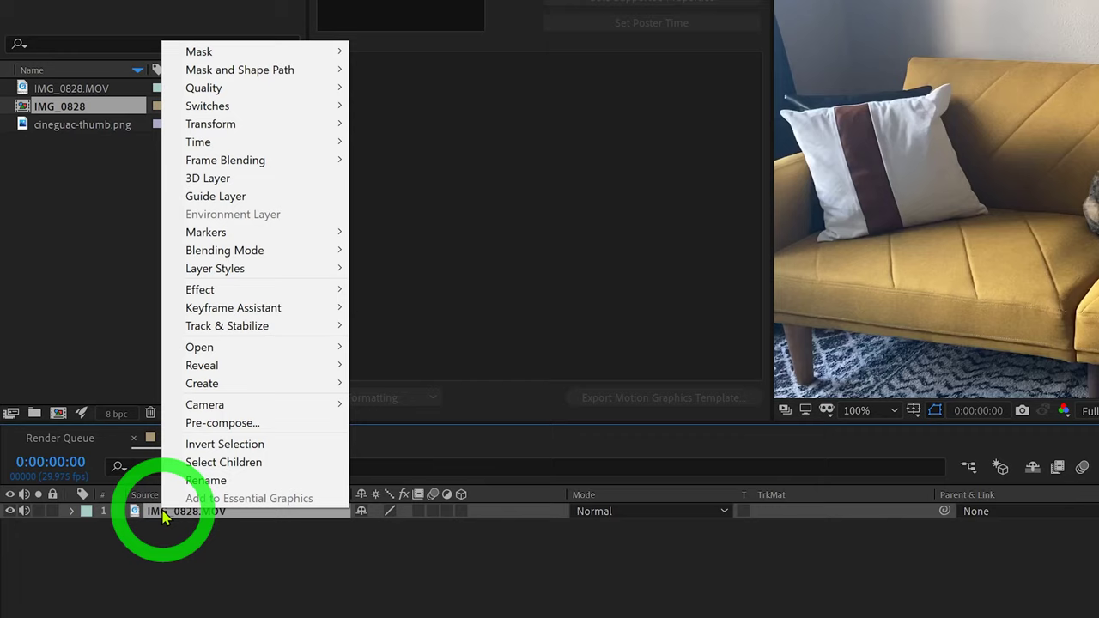
{"action": "mouse_move", "coordinate": [227, 334]}
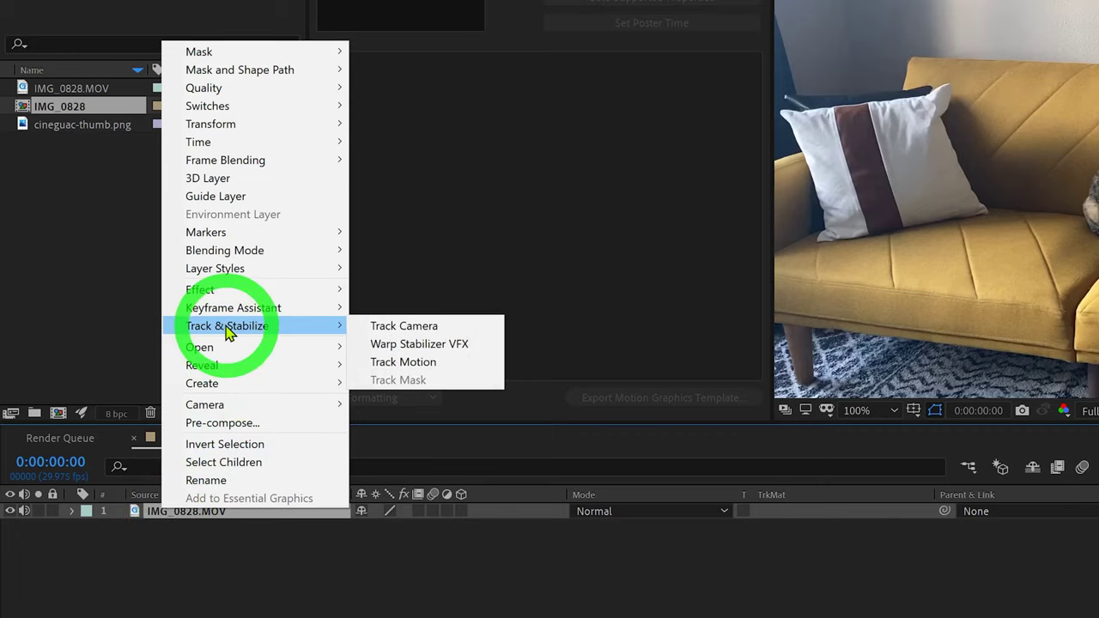
{"action": "left_click", "coordinate": [409, 332]}
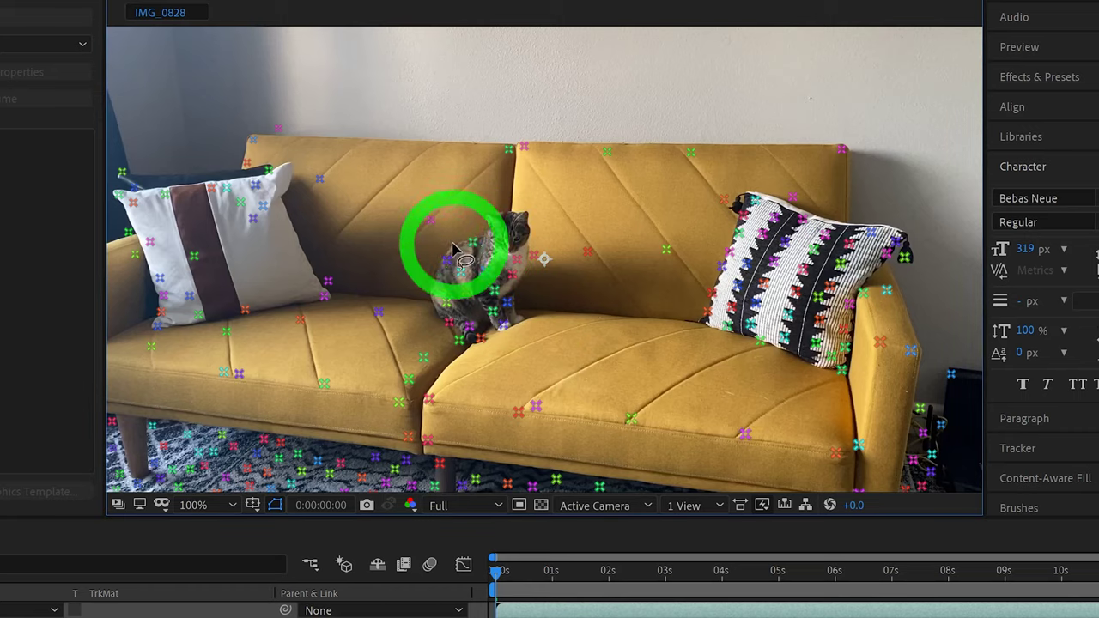
Lasso the track points on the cat and create a Text layer and 3D Tracker Camera from them
{"action": "mouse_move", "coordinate": [453, 249]}
{"action": "left_mouse_down"}
{"action": "mouse_move", "coordinate": [427, 269]}
{"action": "mouse_move", "coordinate": [428, 290]}
{"action": "mouse_move", "coordinate": [455, 318]}
{"action": "mouse_move", "coordinate": [490, 330]}
{"action": "mouse_move", "coordinate": [525, 324]}
{"action": "mouse_move", "coordinate": [536, 266]}
{"action": "left_mouse_up"}
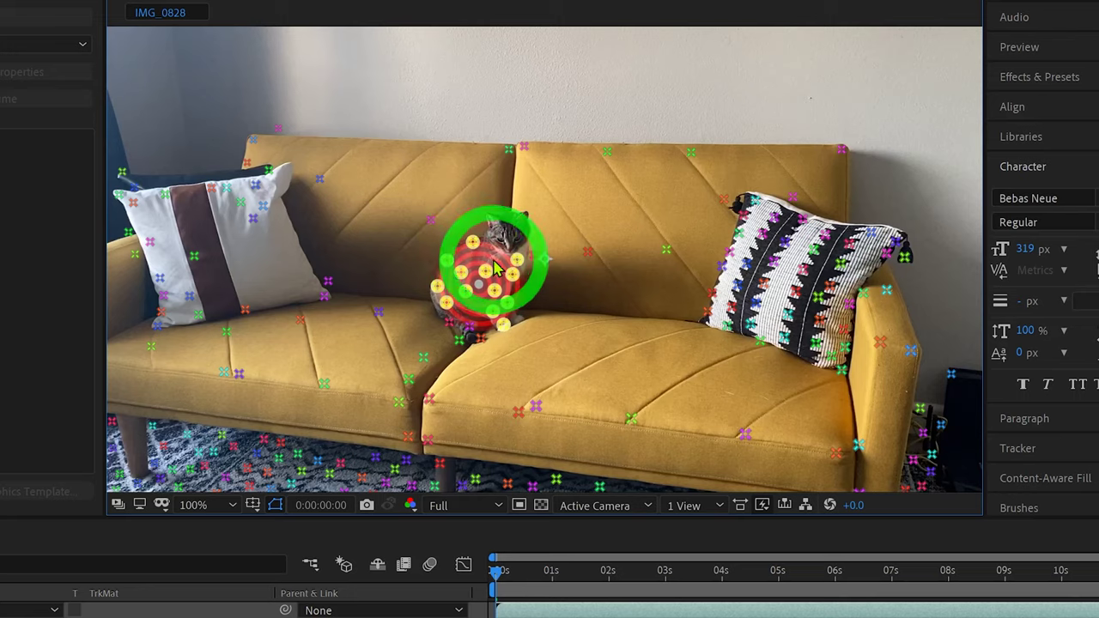
{"action": "right_click", "coordinate": [496, 269]}
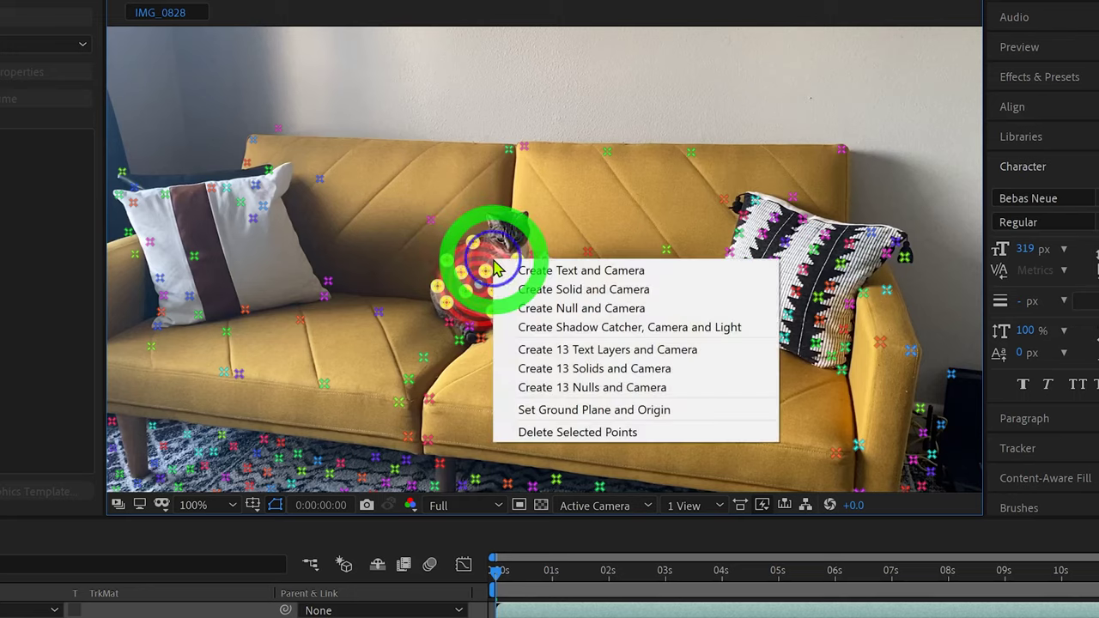
{"action": "left_click", "coordinate": [581, 273]}
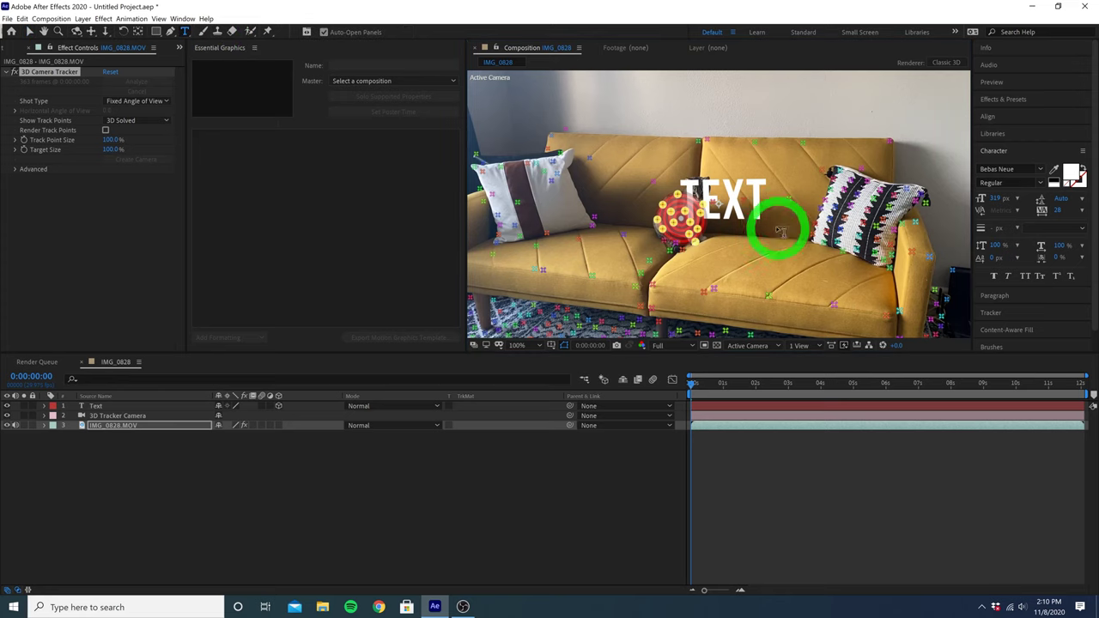
Retype the placeholder as CAT, size it to 327 px, and move it left onto the cat
{"action": "left_click", "coordinate": [684, 202]}
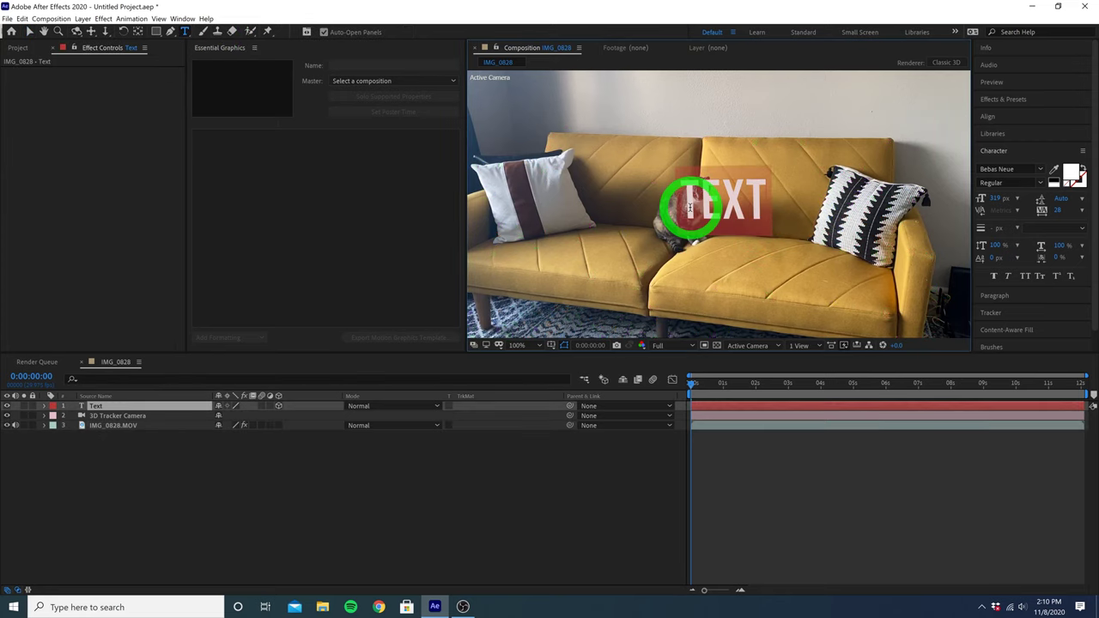
{"action": "type", "text": "CAT"}
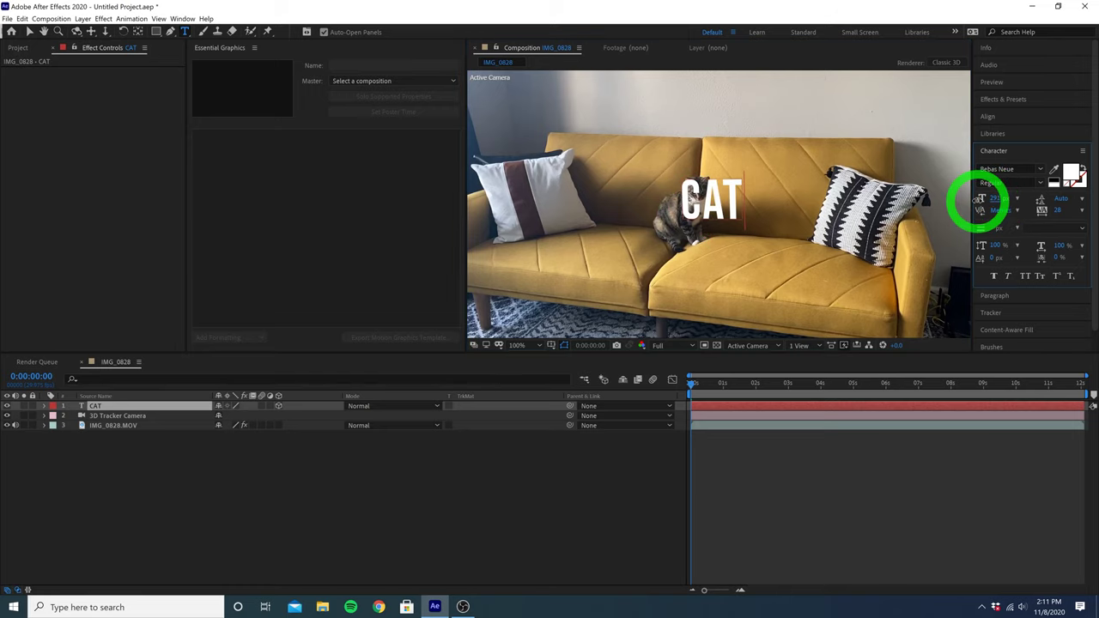
{"action": "double_click", "coordinate": [736, 203]}
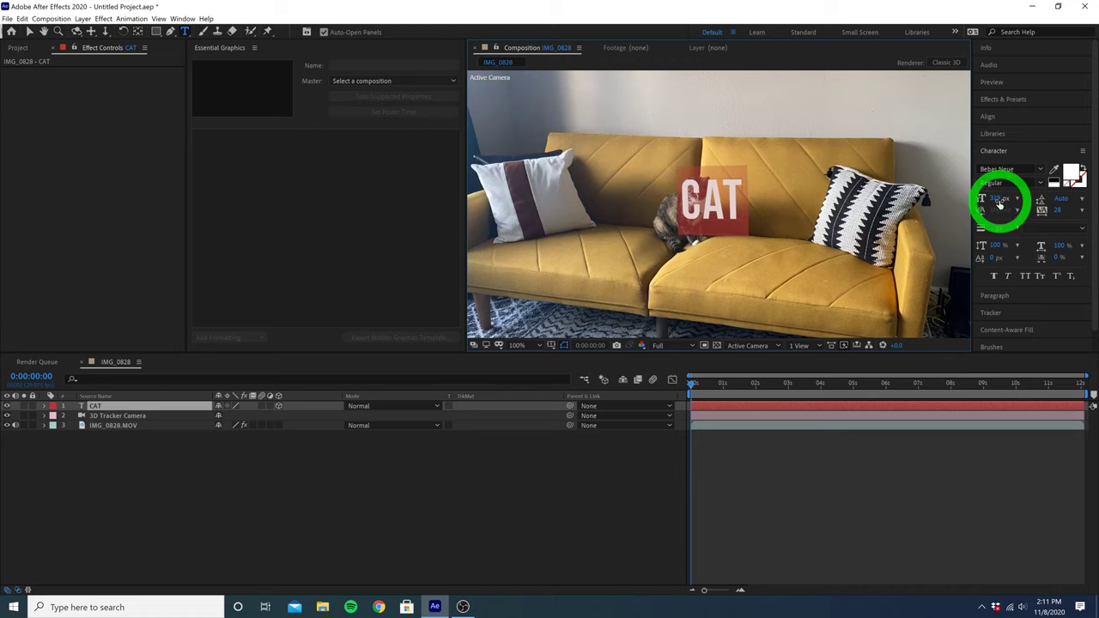
{"action": "left_click_drag", "start_coordinate": [998, 198], "coordinate": [1033, 187]}
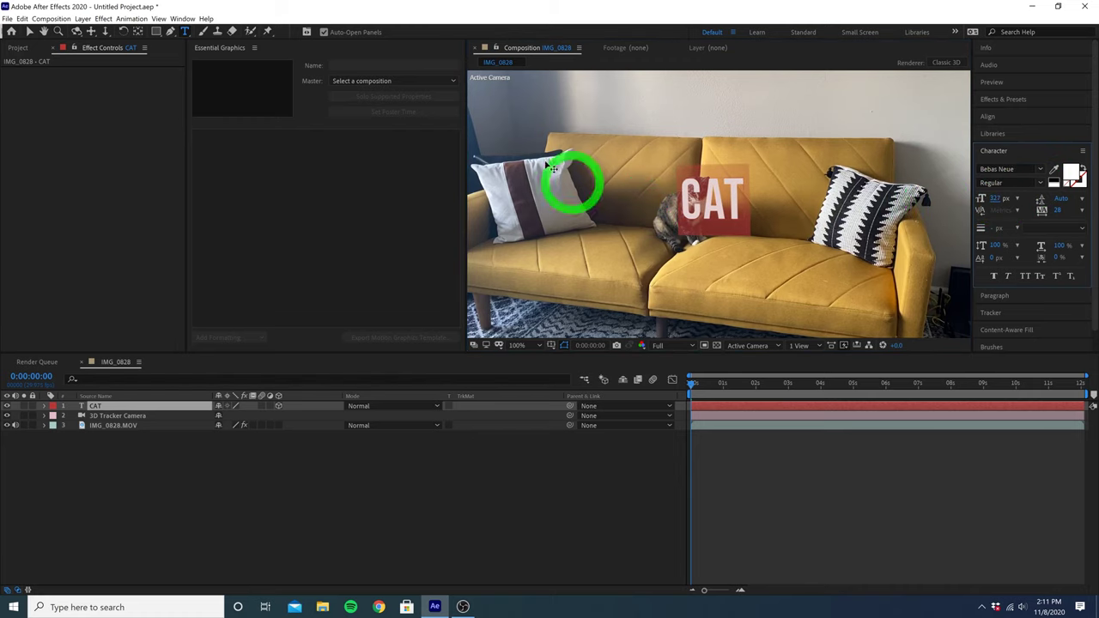
{"action": "left_click", "coordinate": [29, 31]}
{"action": "left_click_drag", "start_coordinate": [726, 199], "coordinate": [698, 208]}
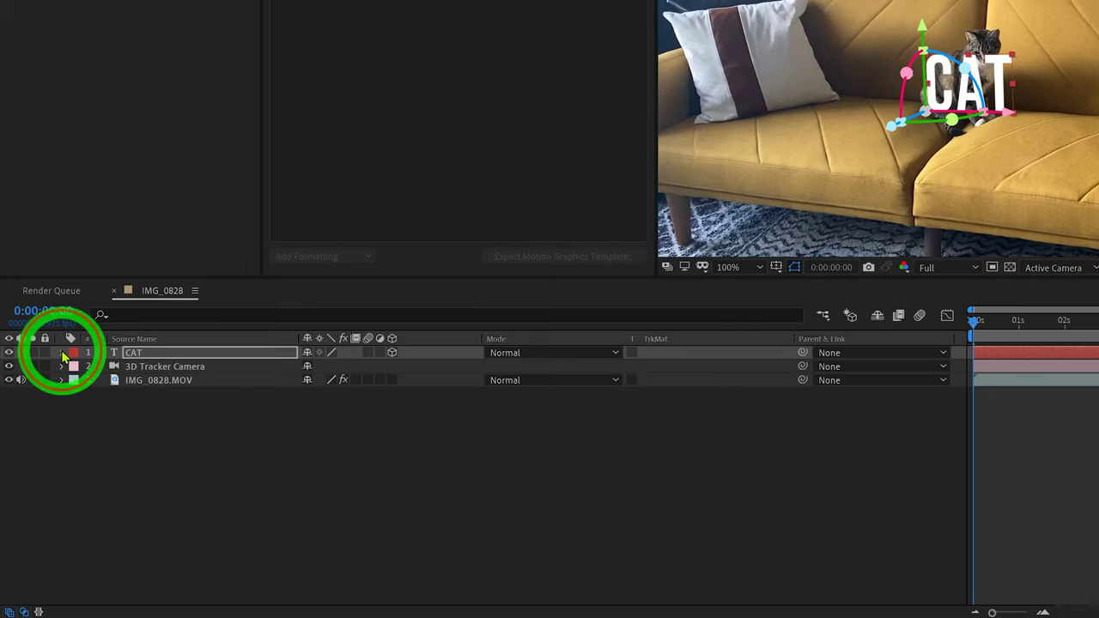
Tilt the CAT text to X Rotation -4° with slight Y and Z rotation tweaks
{"action": "left_click", "coordinate": [63, 353]}
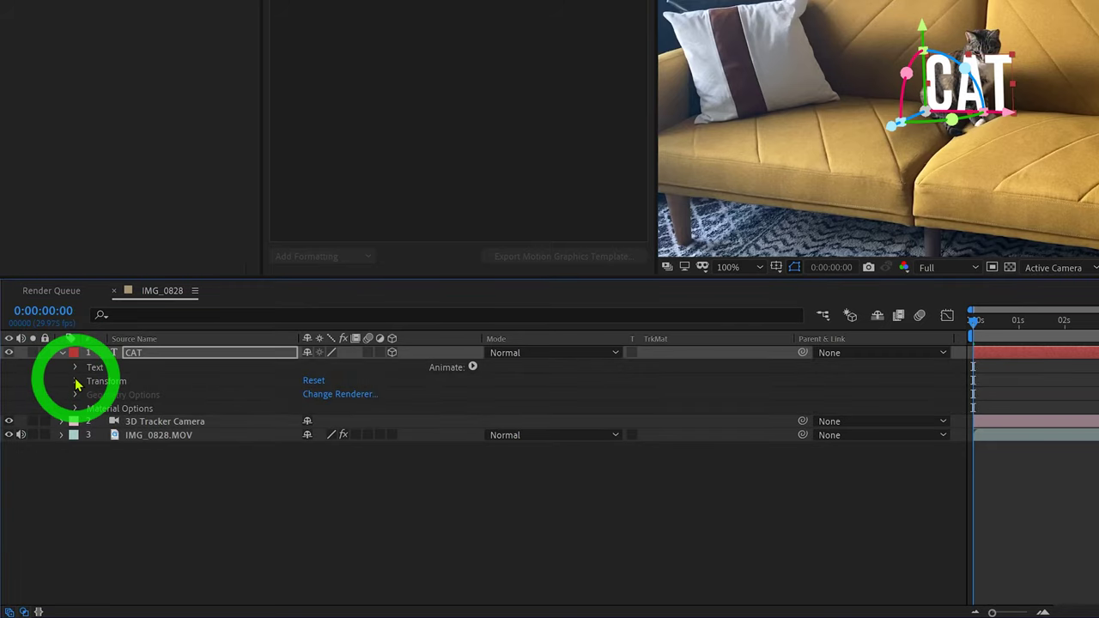
{"action": "left_click", "coordinate": [76, 381]}
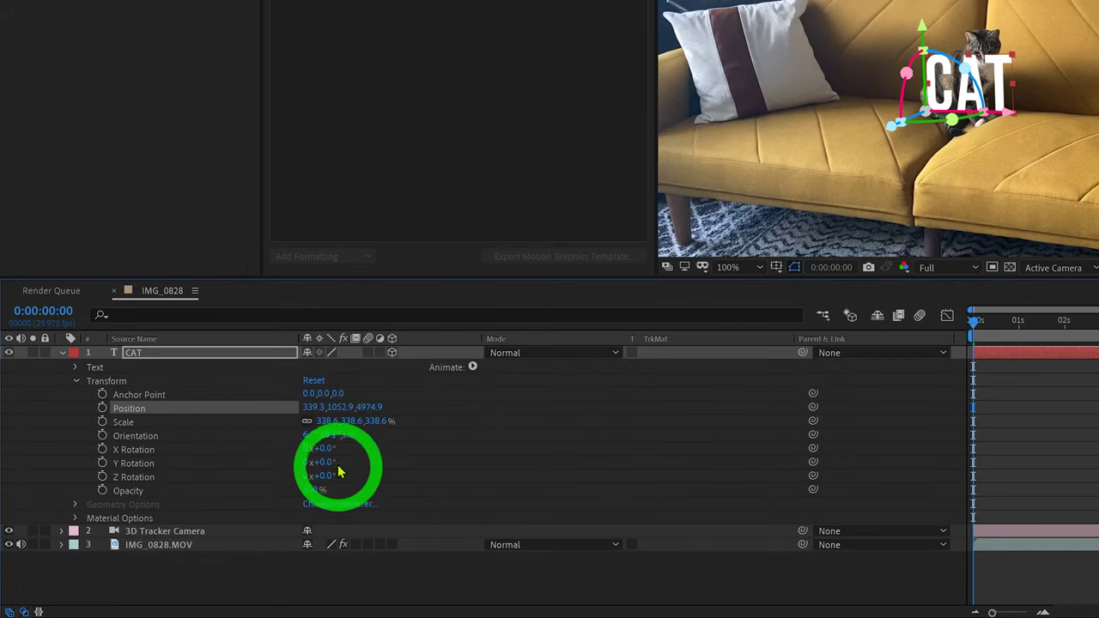
{"action": "mouse_move", "coordinate": [321, 448]}
{"action": "left_mouse_down"}
{"action": "mouse_move", "coordinate": [353, 449]}
{"action": "mouse_move", "coordinate": [320, 447]}
{"action": "left_mouse_up"}
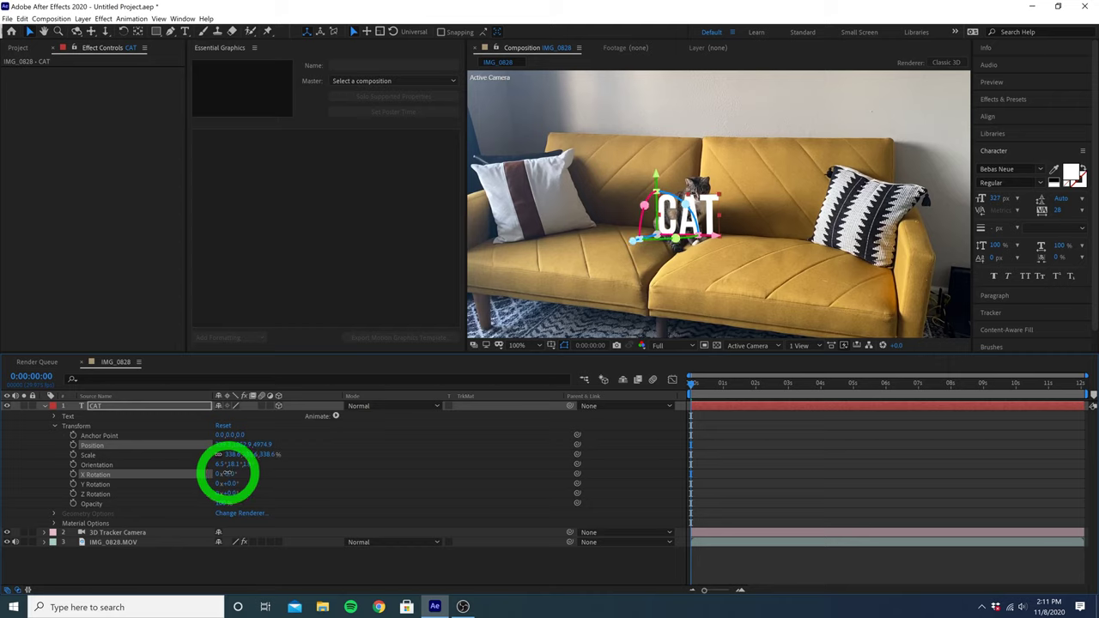
{"action": "left_click_drag", "start_coordinate": [227, 473], "coordinate": [236, 494]}
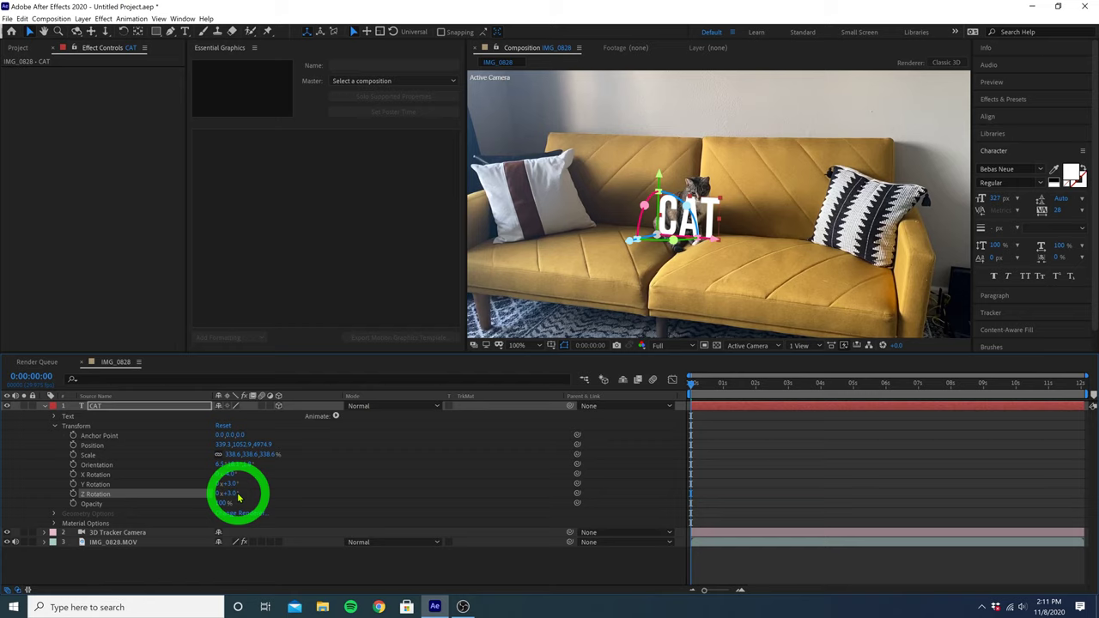
Deselect the CAT layer, check the track near 4 s, and collapse its transform properties
{"action": "left_click", "coordinate": [283, 564]}
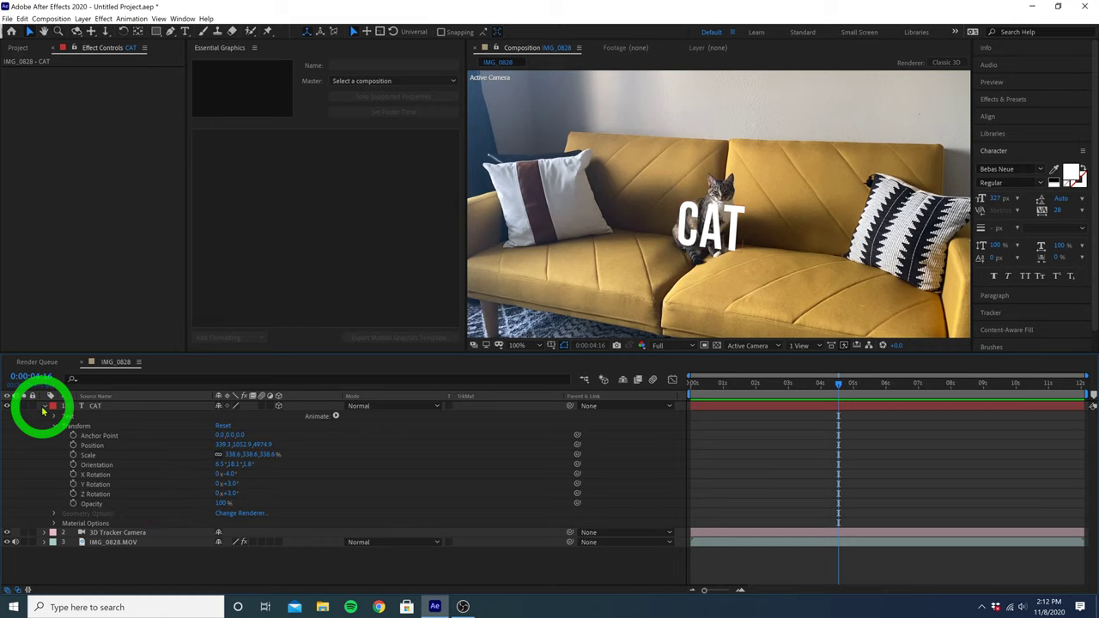
{"action": "left_click", "coordinate": [46, 407]}
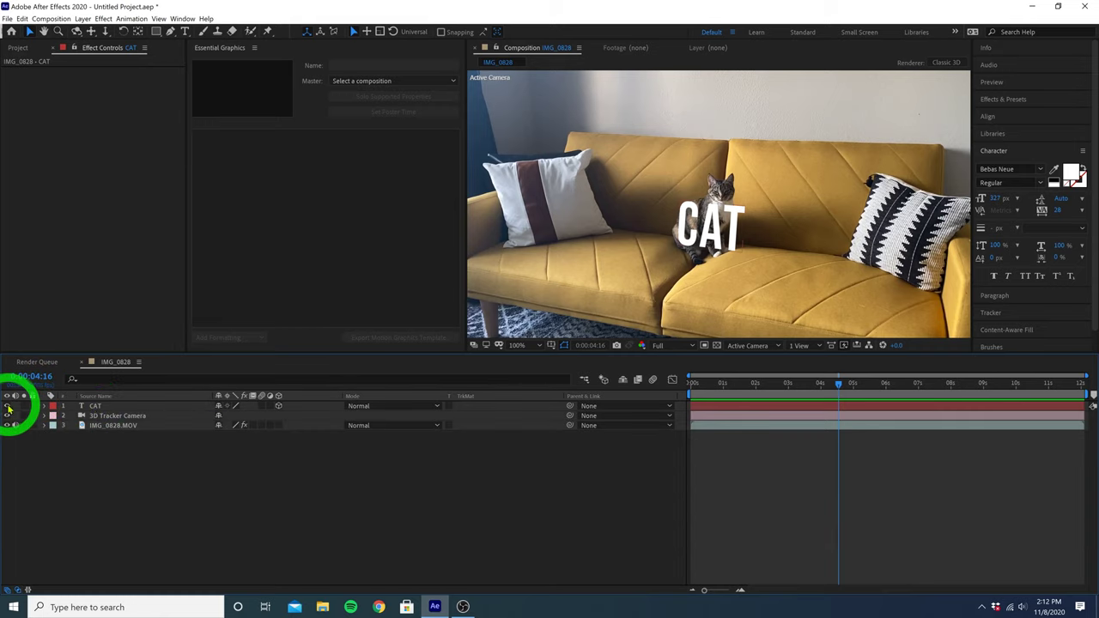
Hide the CAT layer and select the footage's 3D Camera Tracker effect to show track points
{"action": "left_click", "coordinate": [7, 407]}
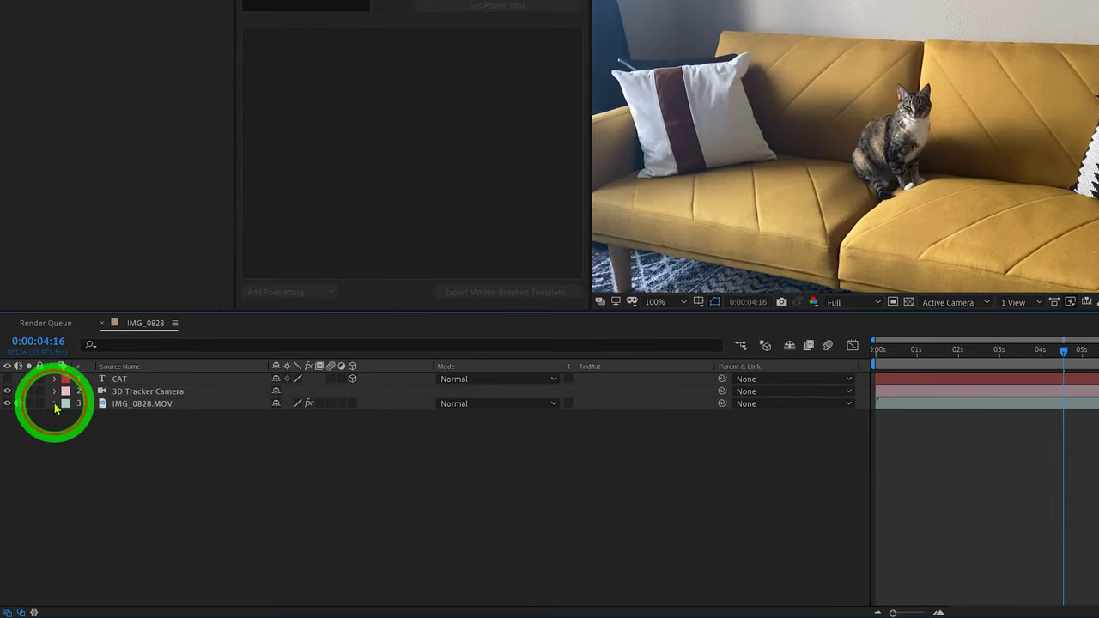
{"action": "left_click", "coordinate": [53, 404]}
{"action": "left_click", "coordinate": [68, 418]}
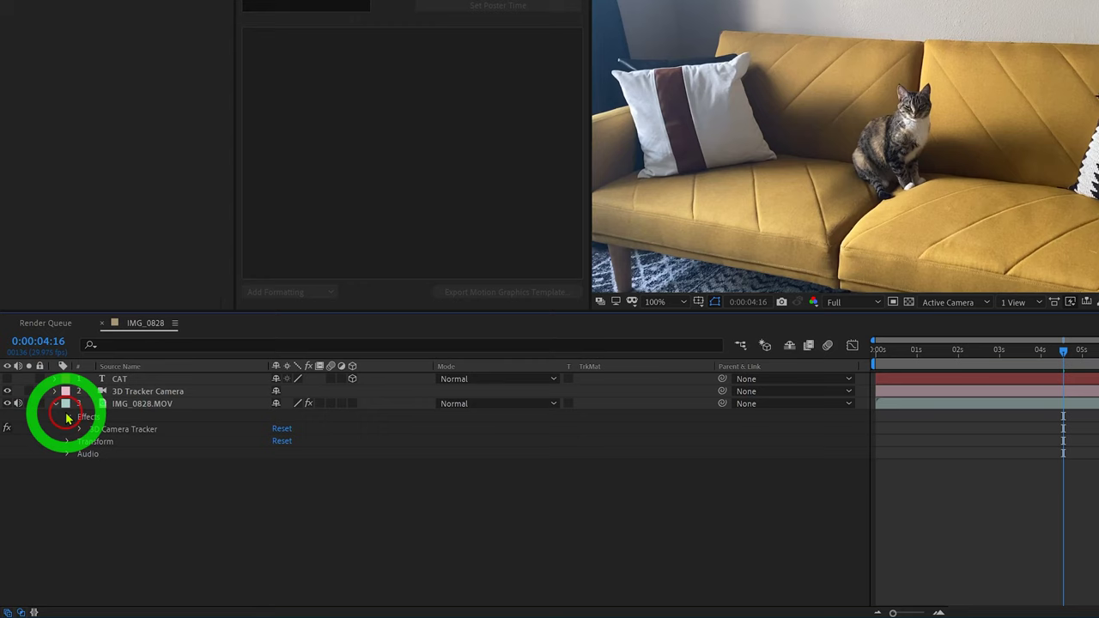
{"action": "left_click", "coordinate": [111, 429]}
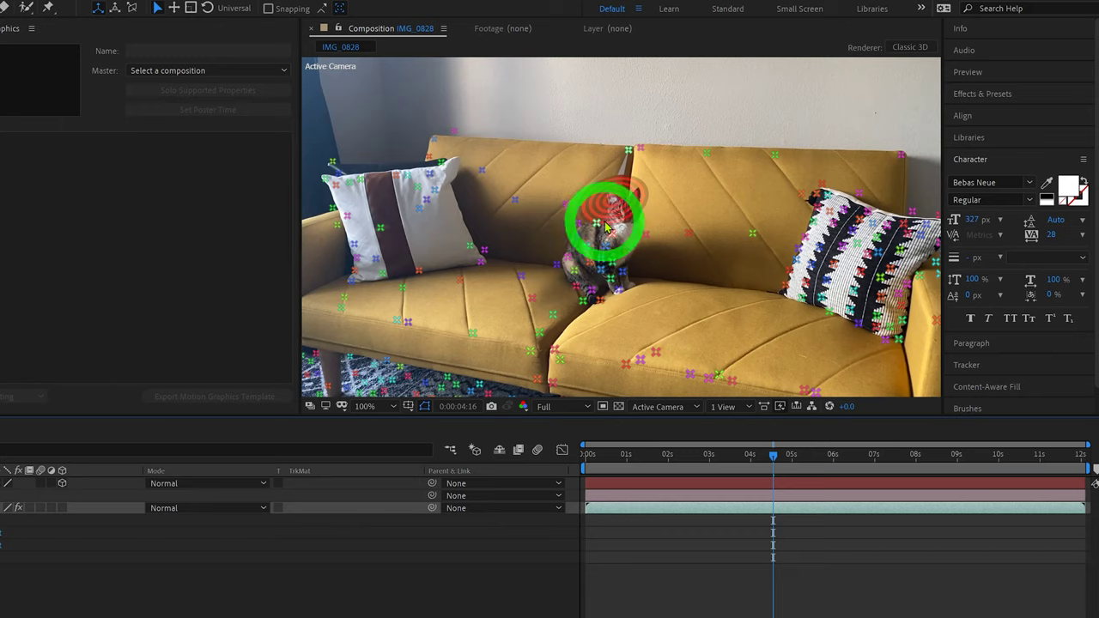
Lasso the track points on the cat's body and create a tracked solid there
{"action": "mouse_move", "coordinate": [605, 226]}
{"action": "left_mouse_down"}
{"action": "mouse_move", "coordinate": [567, 239]}
{"action": "mouse_move", "coordinate": [605, 292]}
{"action": "mouse_move", "coordinate": [632, 281]}
{"action": "mouse_move", "coordinate": [642, 253]}
{"action": "left_mouse_up"}
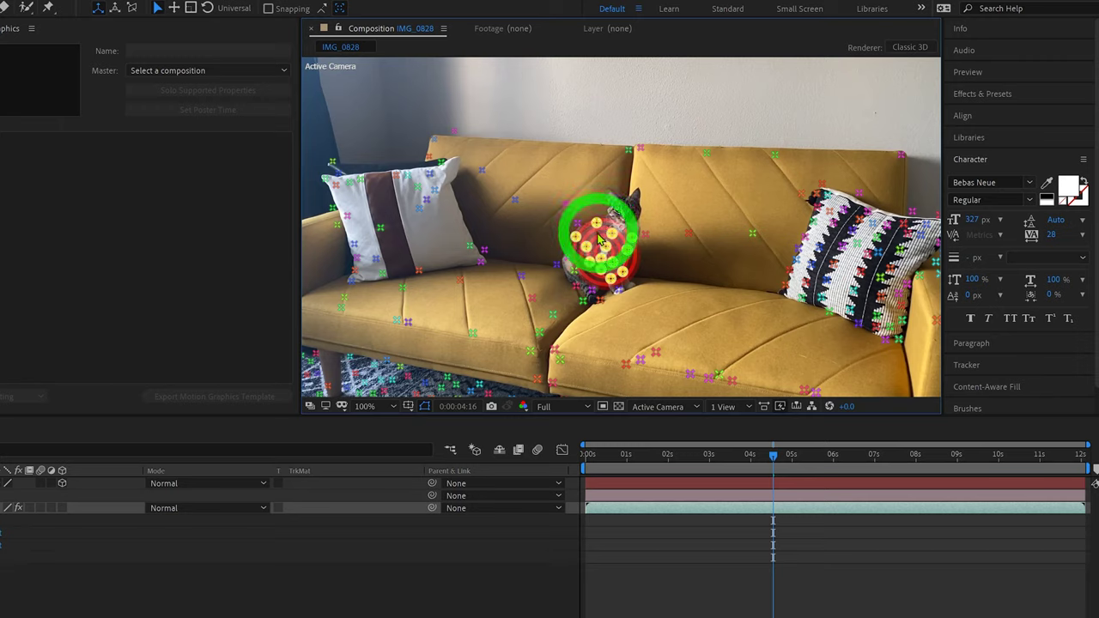
{"action": "right_click", "coordinate": [598, 237]}
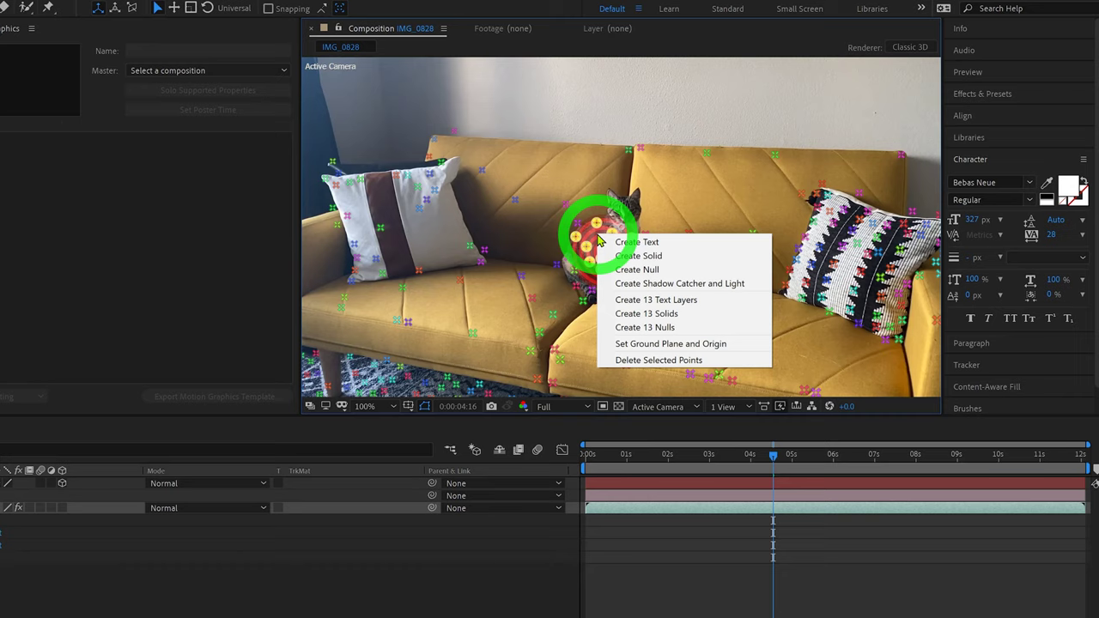
{"action": "left_click", "coordinate": [655, 256]}
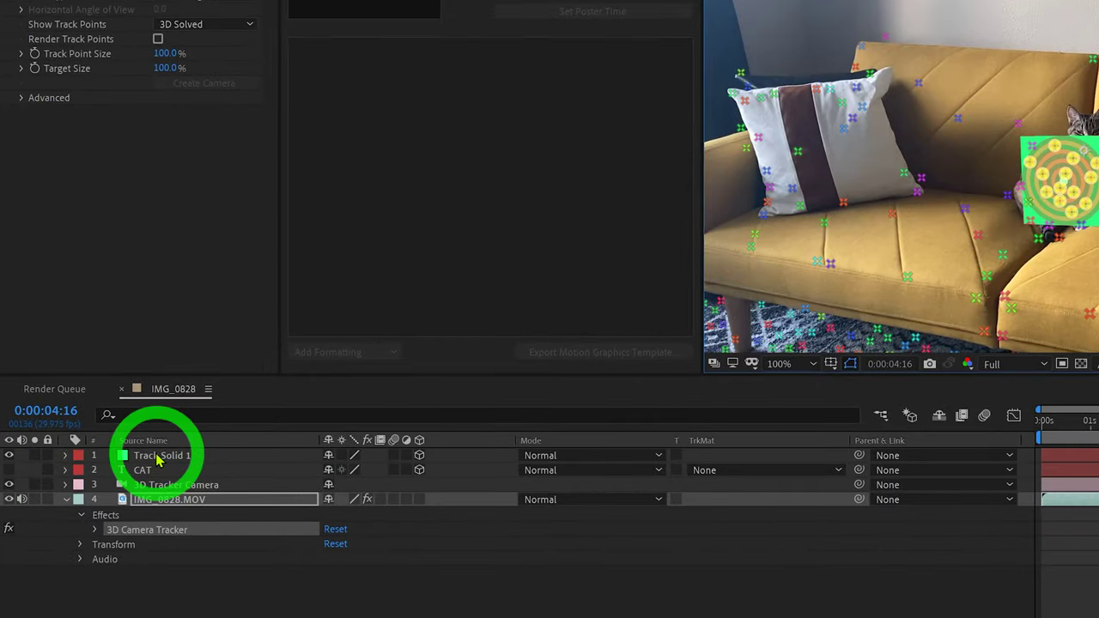
Pre-compose Track Solid 1 into Track Solid 1 Comp 1 with Open New Composition on
{"action": "right_click", "coordinate": [158, 461]}
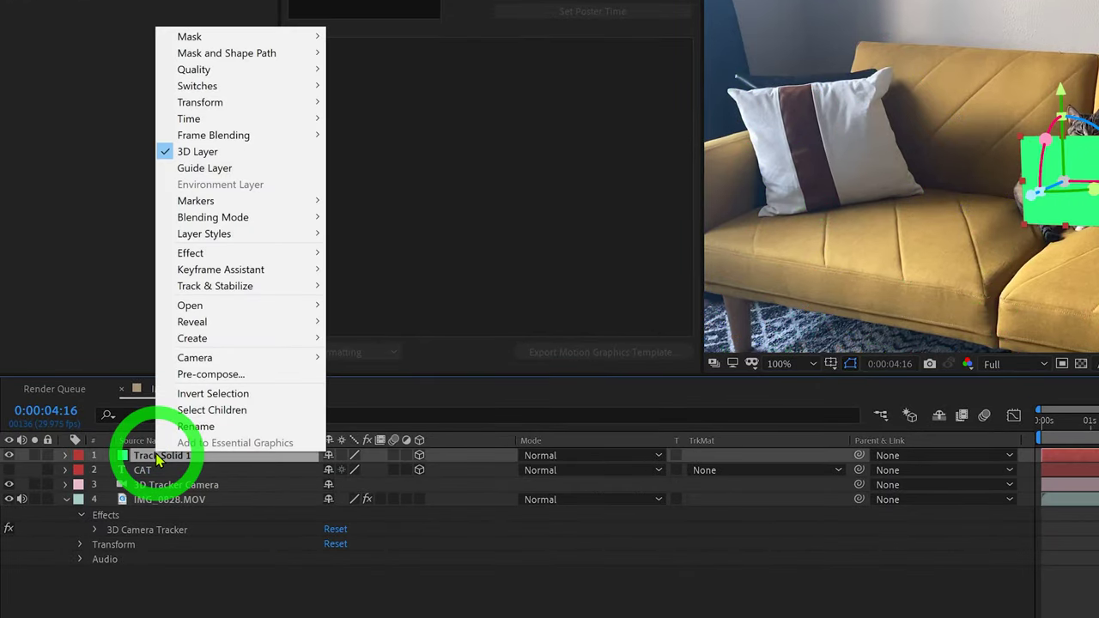
{"action": "left_click", "coordinate": [210, 373]}
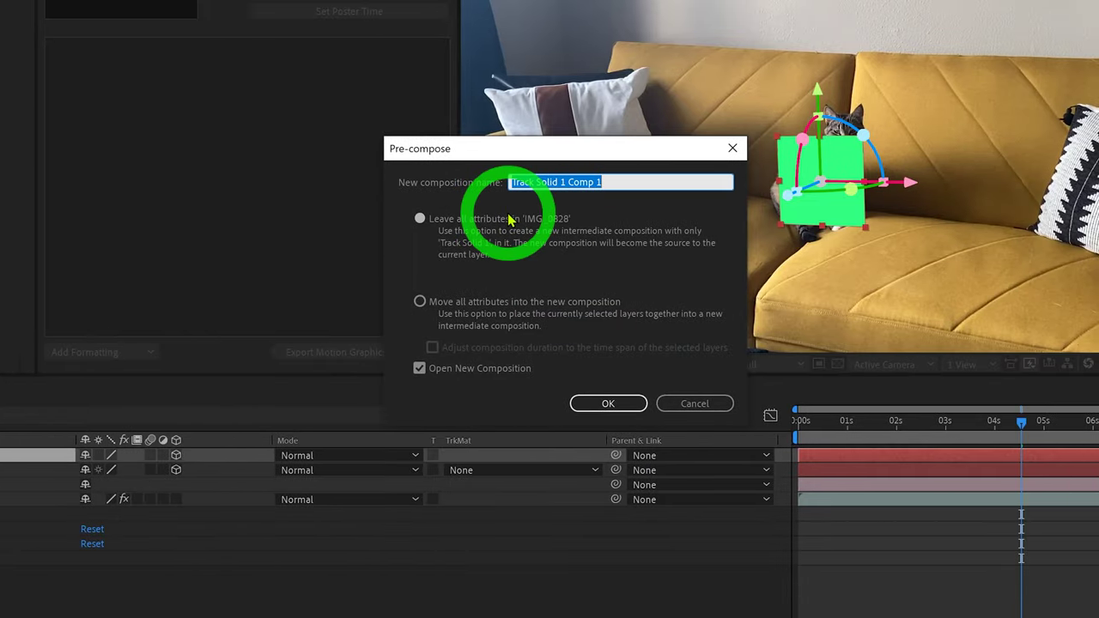
{"action": "left_click", "coordinate": [597, 404]}
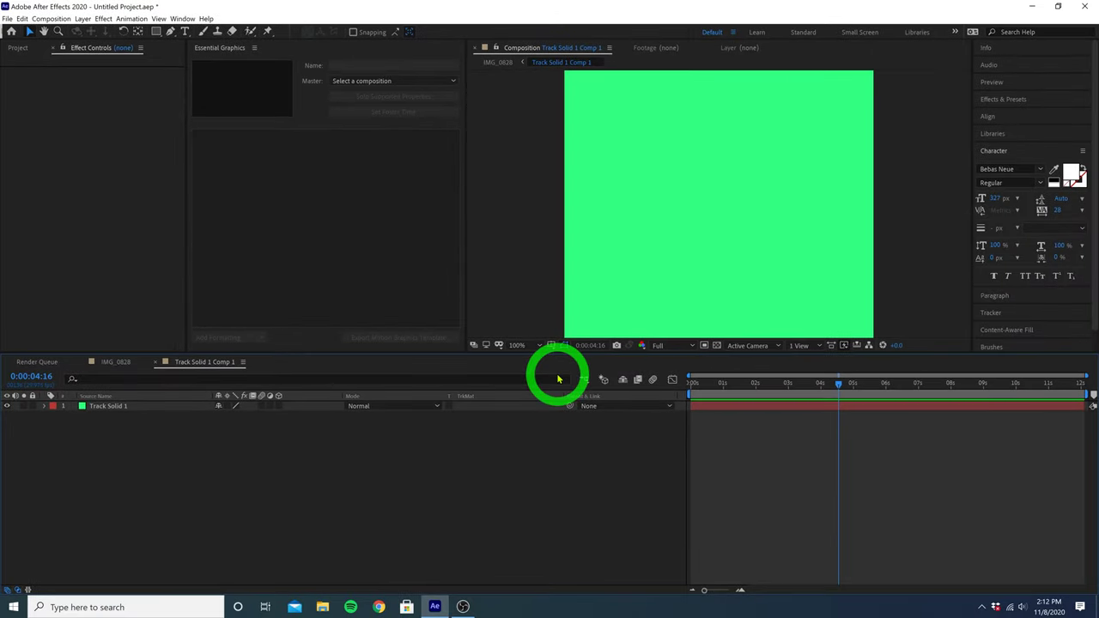
Delete the green Track Solid 1 layer and add cineguac-thumb.png to the nested comp
{"action": "left_click", "coordinate": [120, 407]}
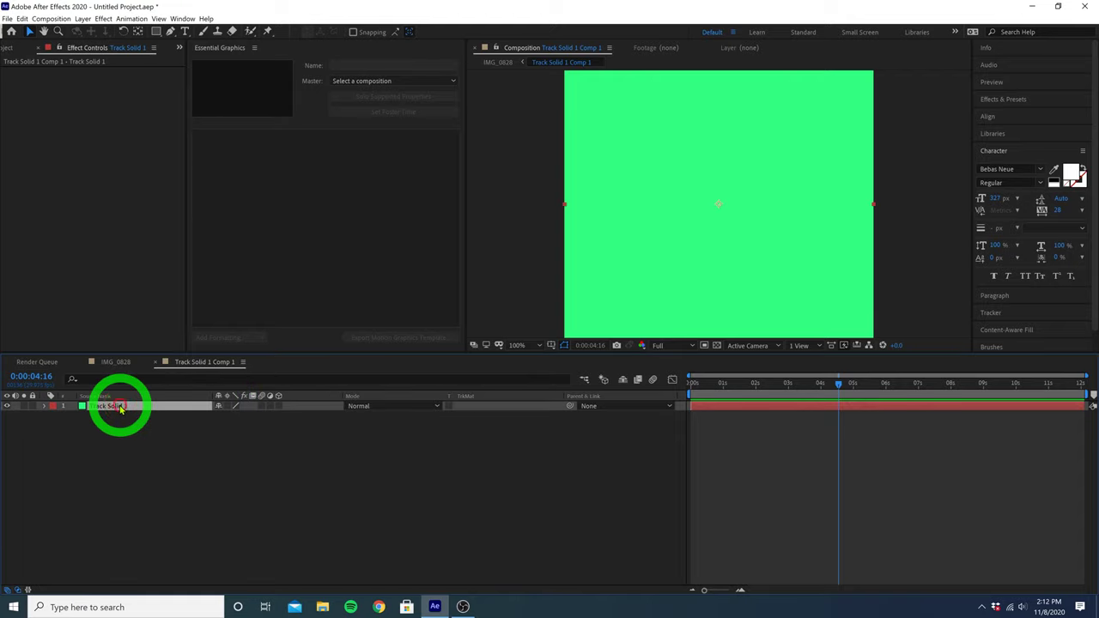
{"action": "key", "text": "Delete"}
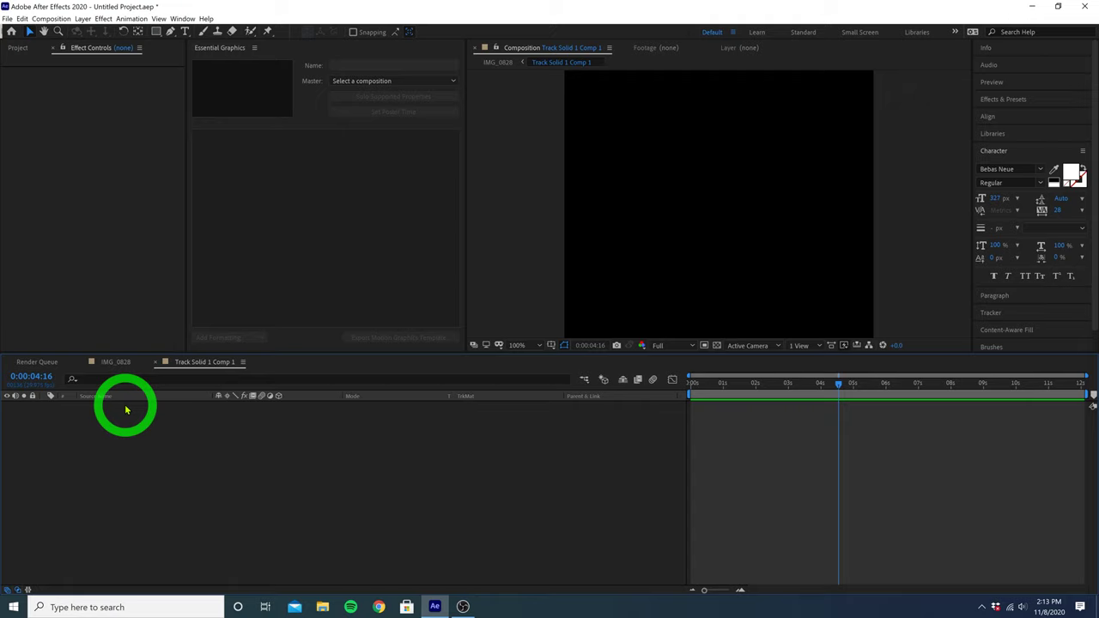
{"action": "left_click", "coordinate": [18, 48]}
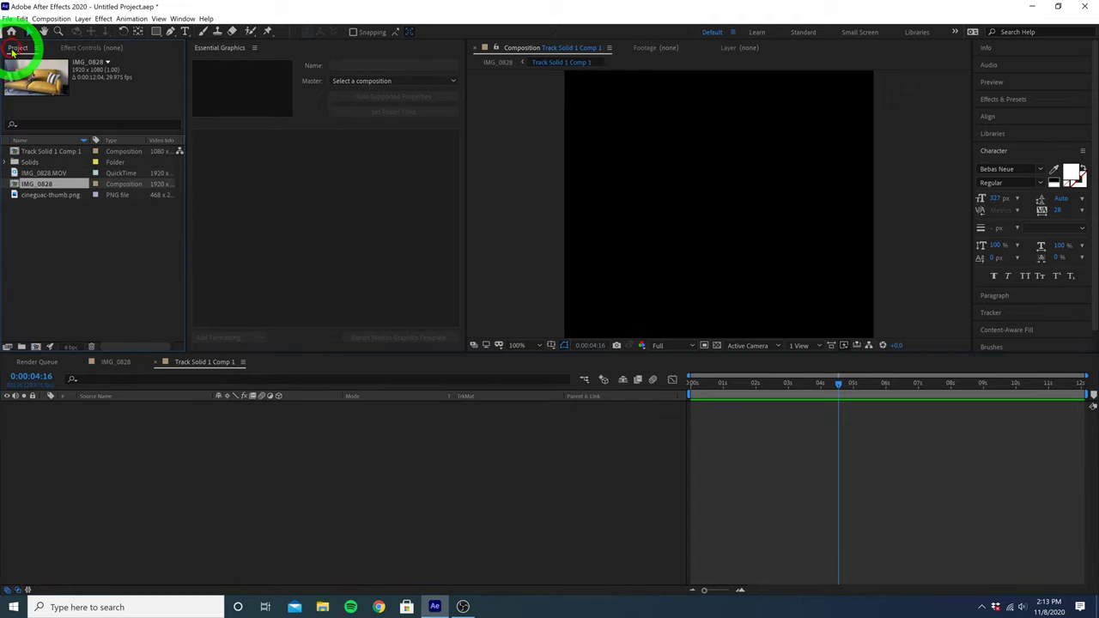
{"action": "left_click", "coordinate": [51, 196]}
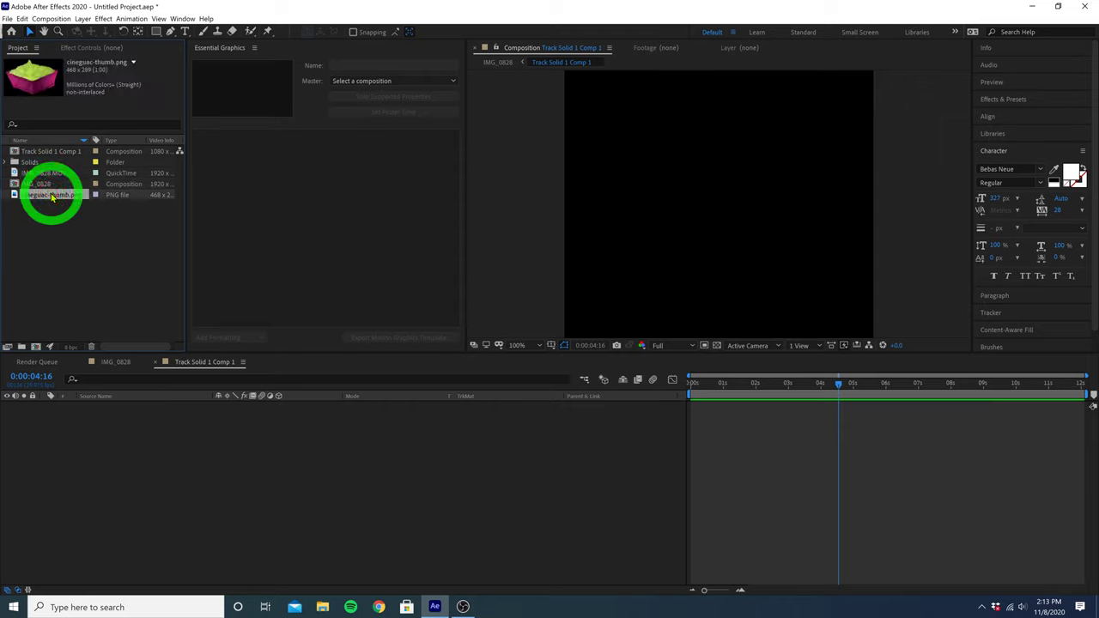
{"action": "left_click_drag", "start_coordinate": [51, 196], "coordinate": [733, 408]}
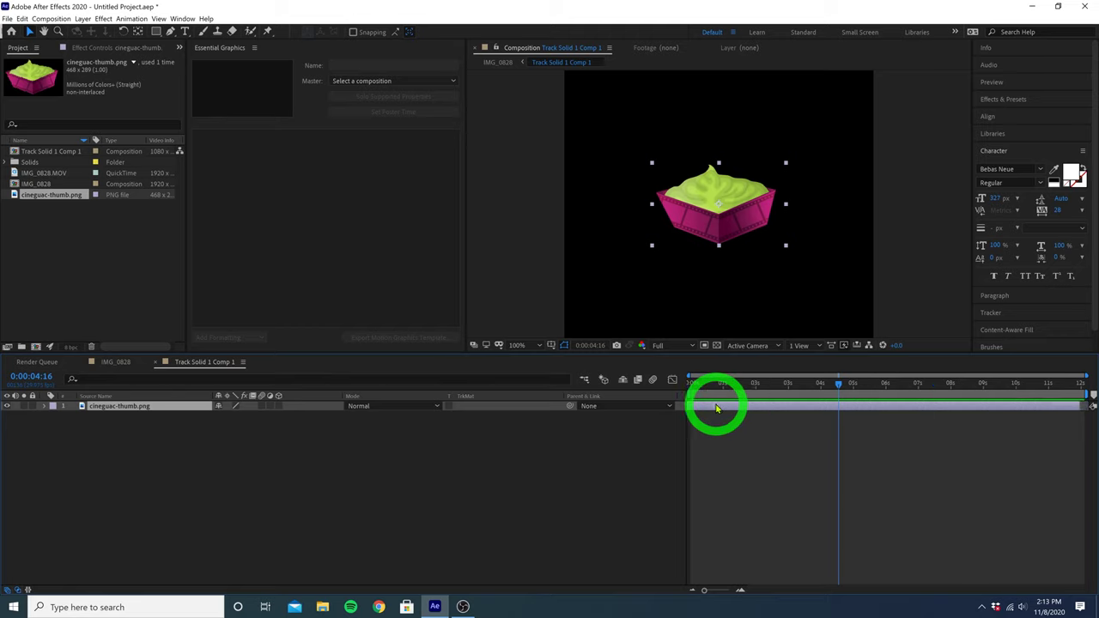
In the IMG_0828 comp, scale the Track Solid 1 Comp 1 logo layer up to about 278%
{"action": "left_click", "coordinate": [114, 362]}
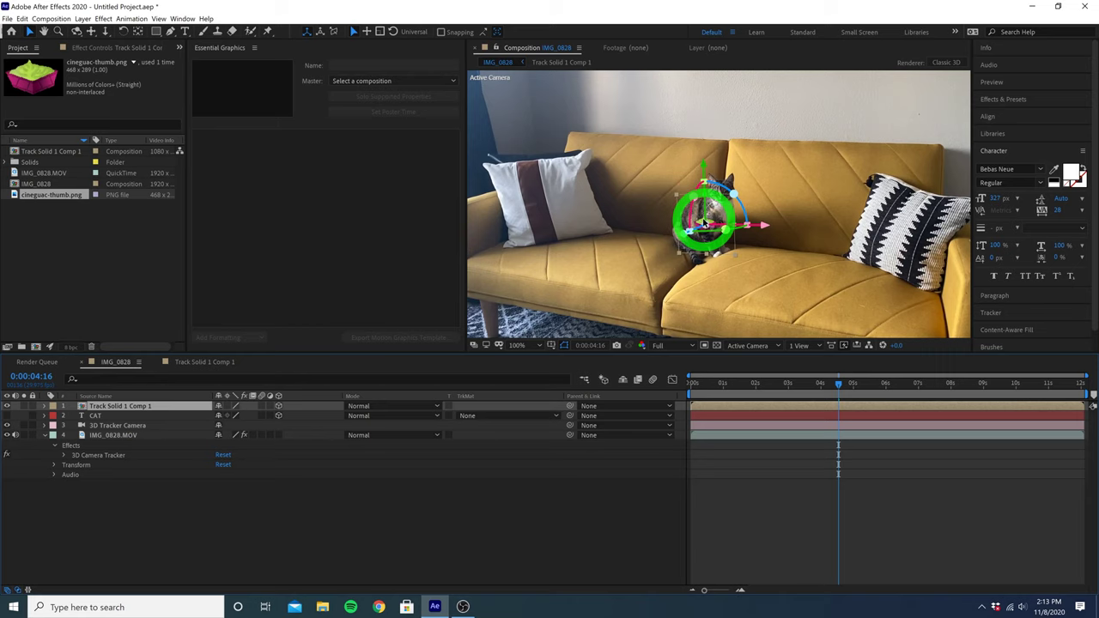
{"action": "left_click", "coordinate": [44, 411]}
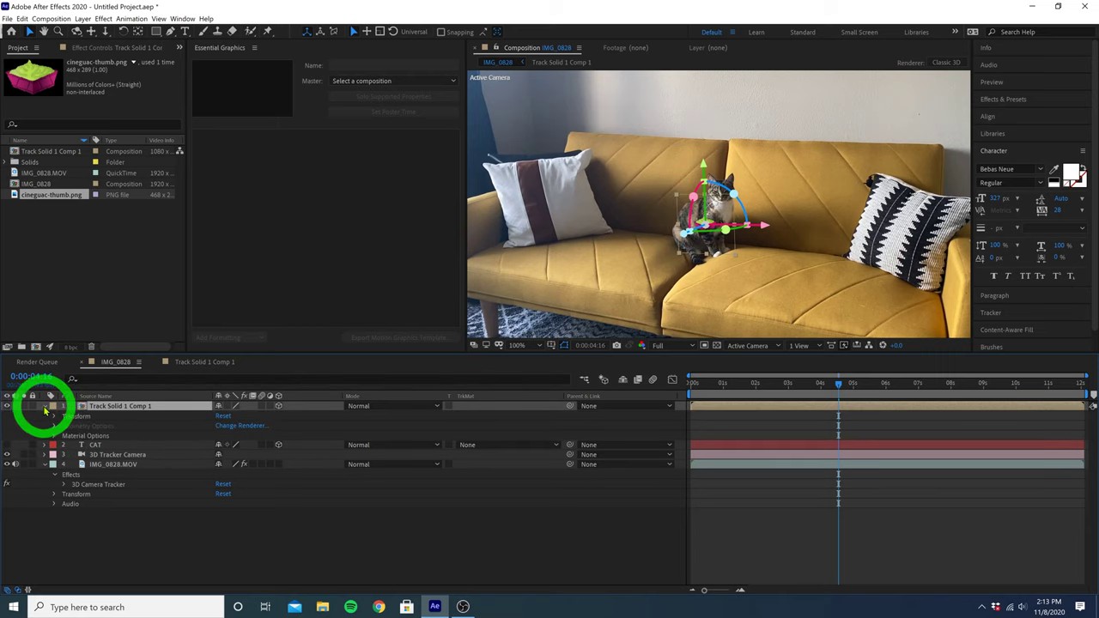
{"action": "left_click", "coordinate": [55, 419]}
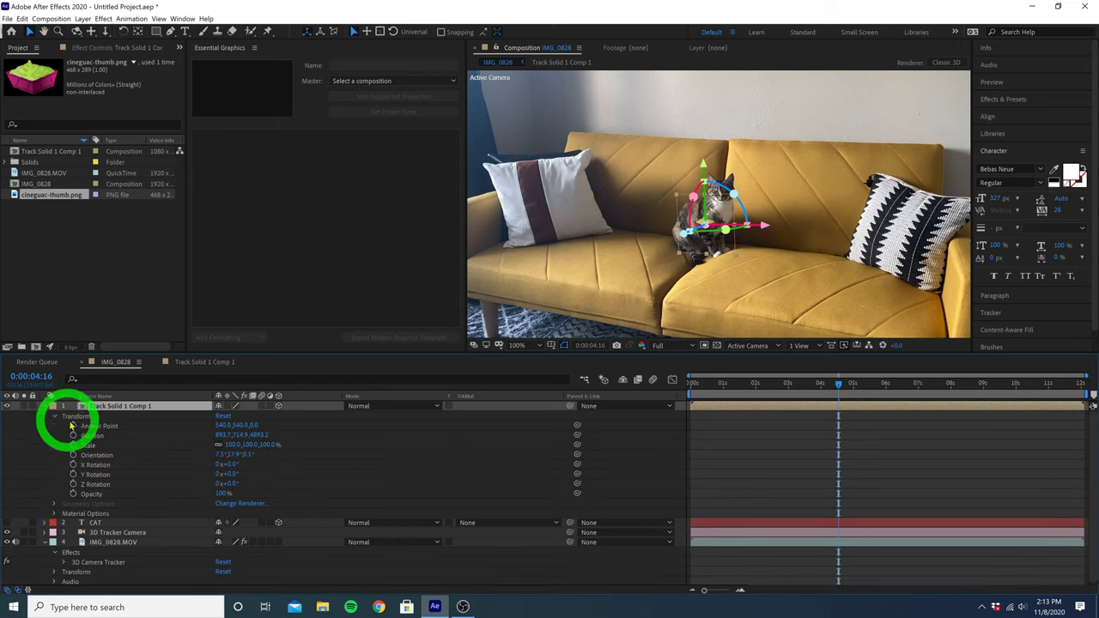
{"action": "left_click_drag", "start_coordinate": [232, 445], "coordinate": [319, 435]}
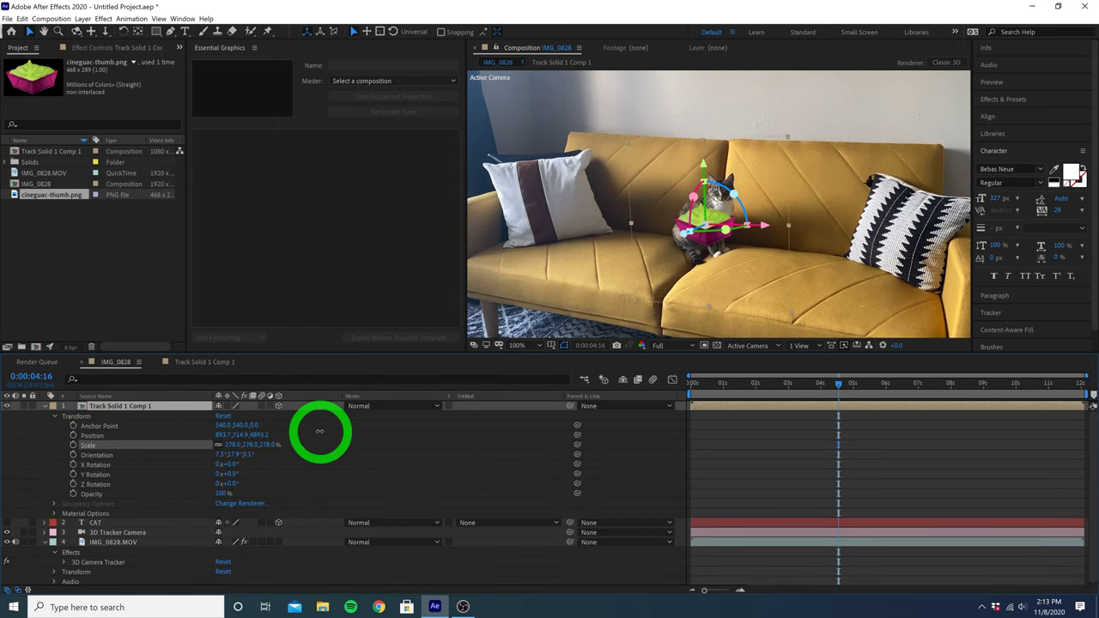